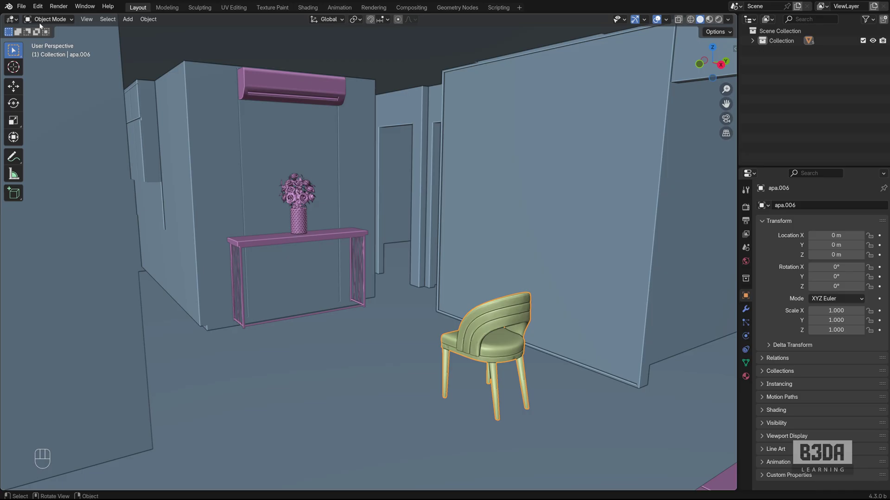
# Open Preferences, search extensions for 'stored' and install the Stored Views extension
pyautogui.click(37, 6)
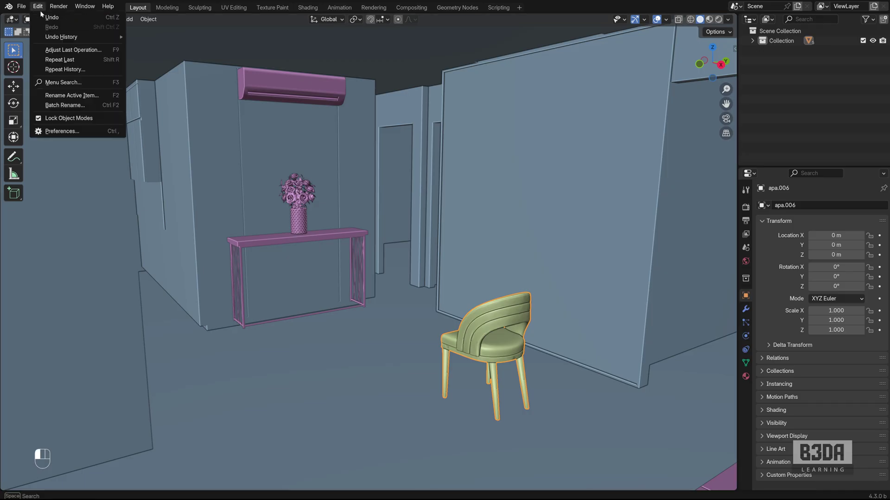
pyautogui.click(92, 131)
pyautogui.moveTo(178, 14); pyautogui.dragTo(444, 146)
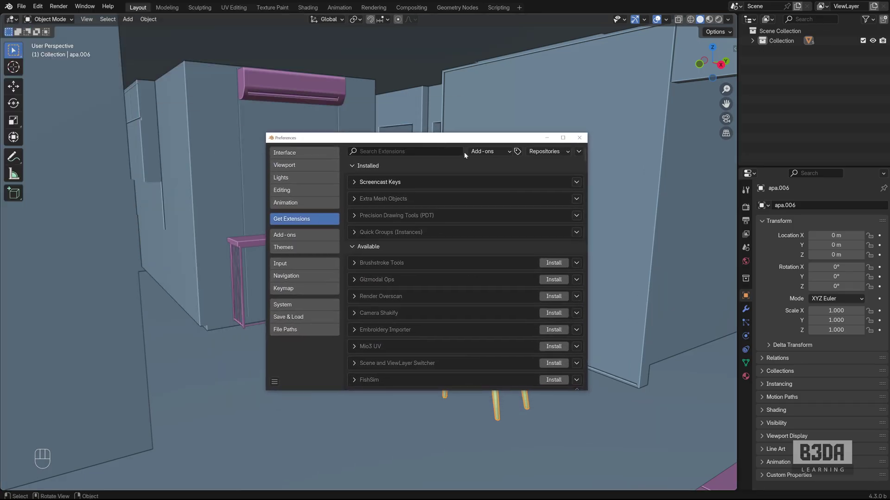
pyautogui.click(399, 151)
pyautogui.write('stored')
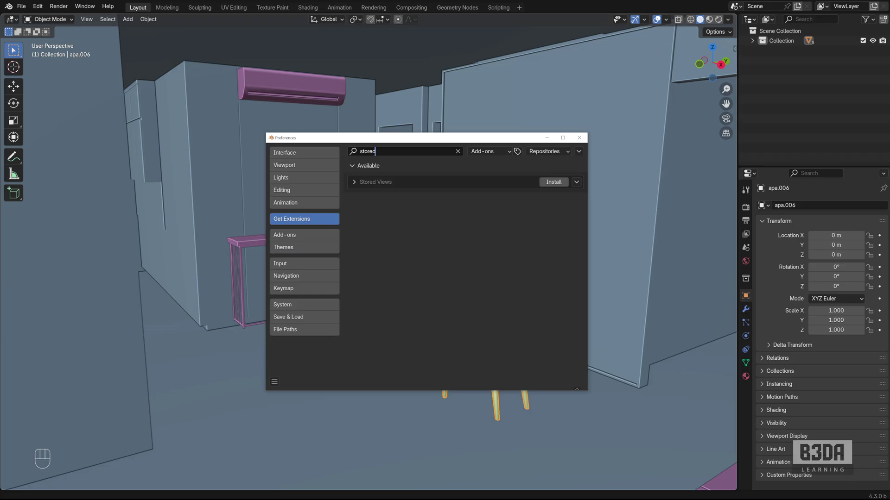
pyautogui.click(554, 182)
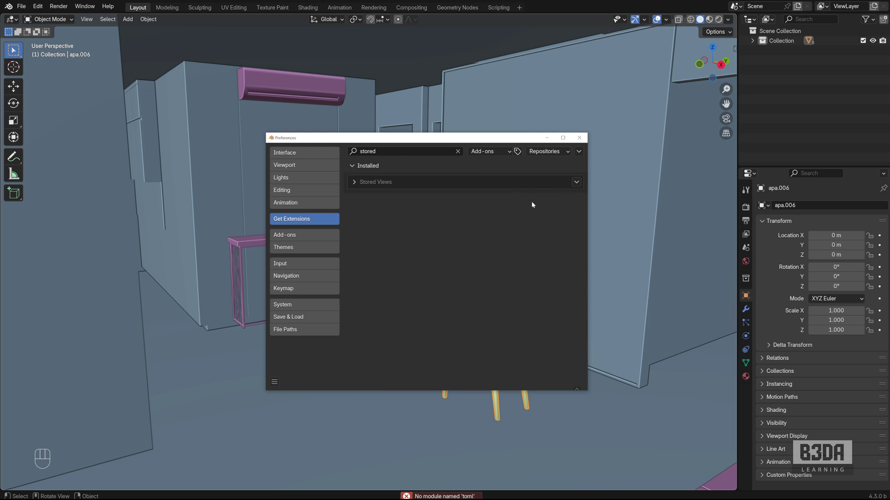
# Try enabling Stored Views in the Add-ons list, which fails with the toml error
pyautogui.click(292, 236)
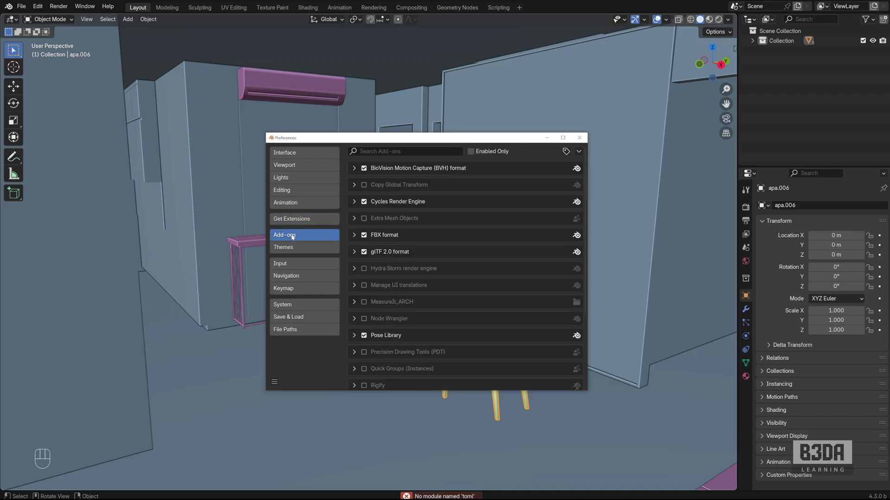
pyautogui.scroll(-6, 430, 283)
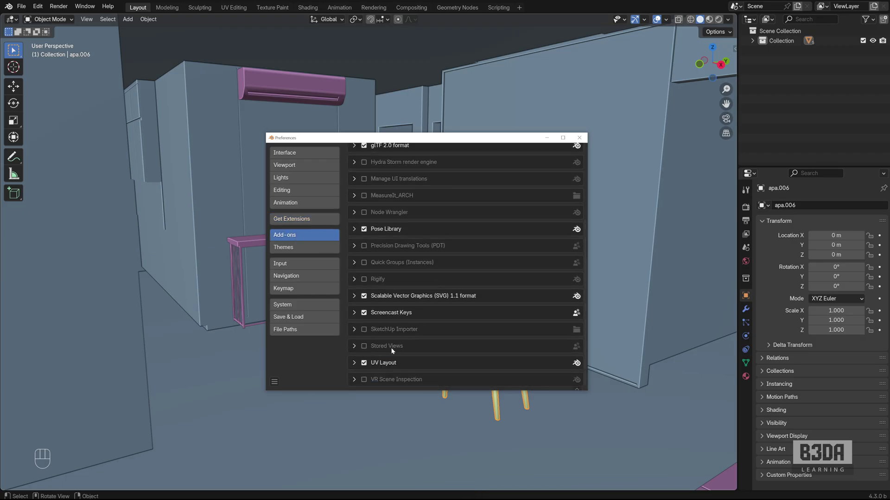
pyautogui.click(364, 346)
# Expand the Stored Views details, widen Preferences to read its path, and open io.py in Notepad++
pyautogui.click(357, 349)
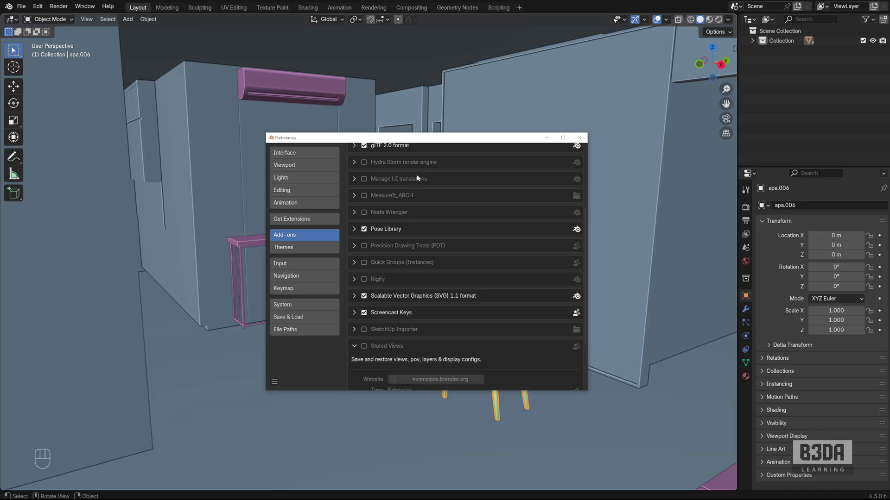
pyautogui.moveTo(425, 142); pyautogui.dragTo(365, 70)
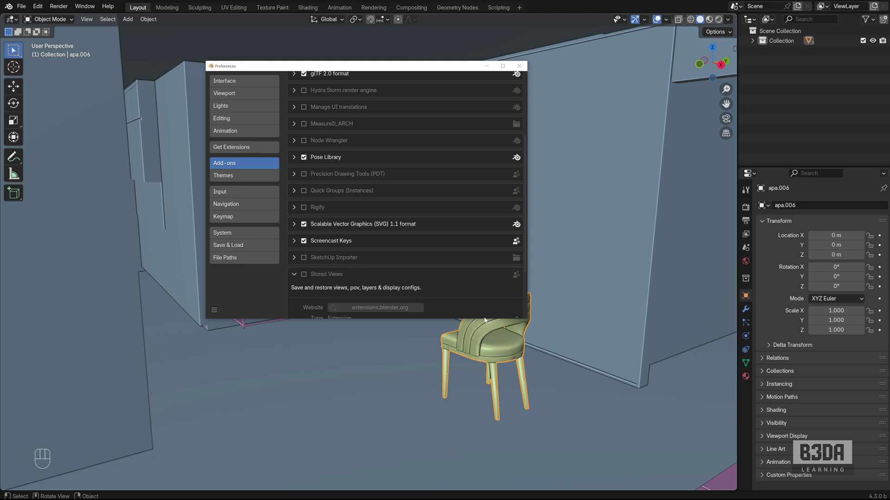
pyautogui.moveTo(485, 319); pyautogui.dragTo(490, 422)
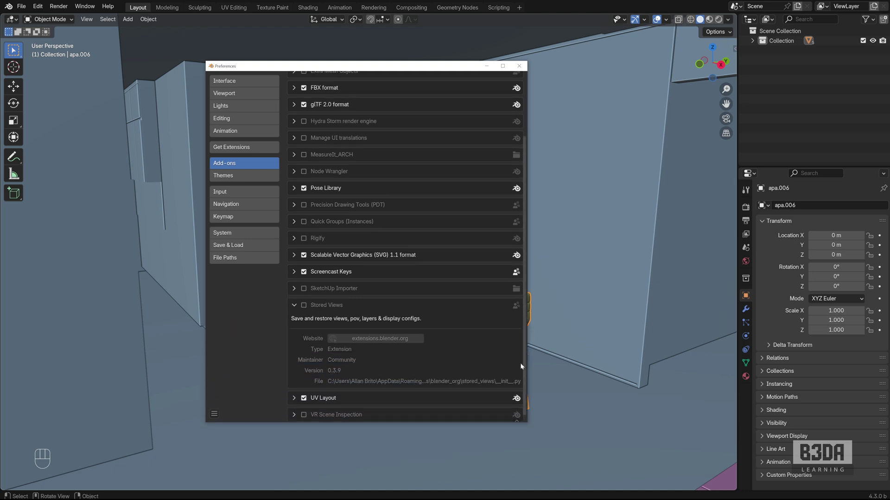
pyautogui.moveTo(527, 365); pyautogui.dragTo(702, 354)
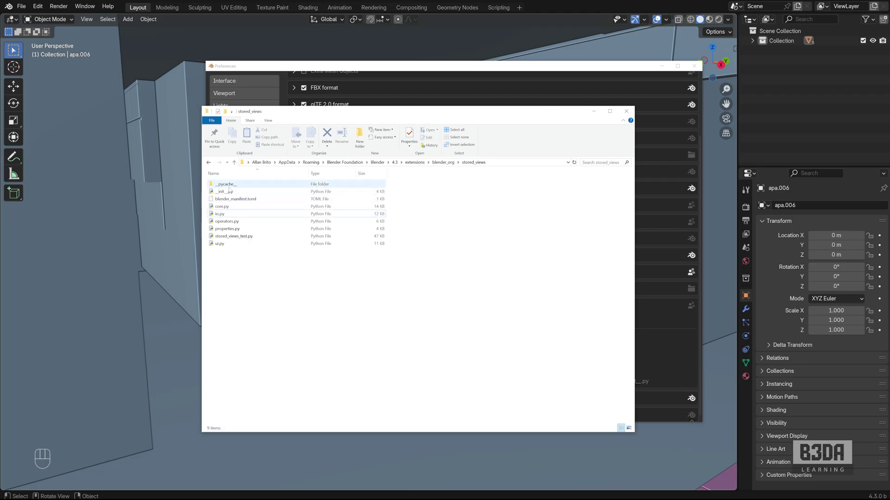
pyautogui.click(234, 214)
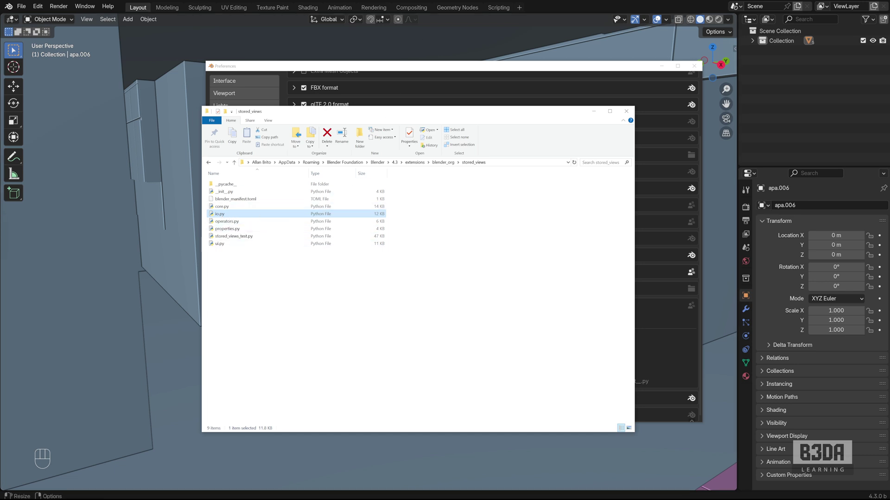
pyautogui.press('Return')
# Place Notepad++ beside File Explorer and locate the 'import toml' line in io.py
pyautogui.moveTo(617, 80); pyautogui.dragTo(690, 82)
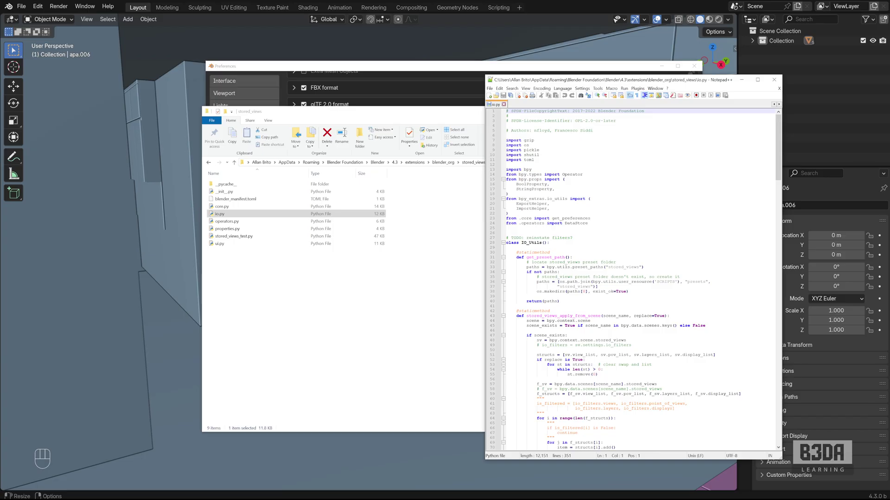
pyautogui.click(535, 160)
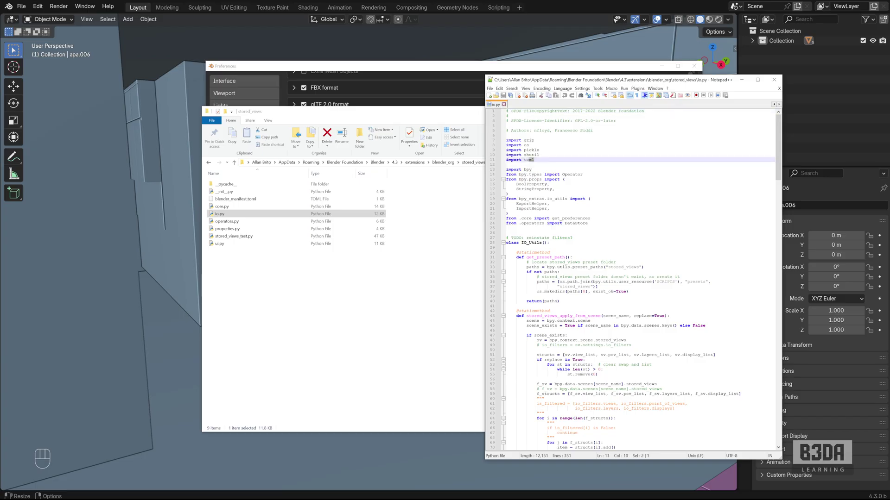
pyautogui.hotkey('shift', 'Home')
pyautogui.click(563, 179)
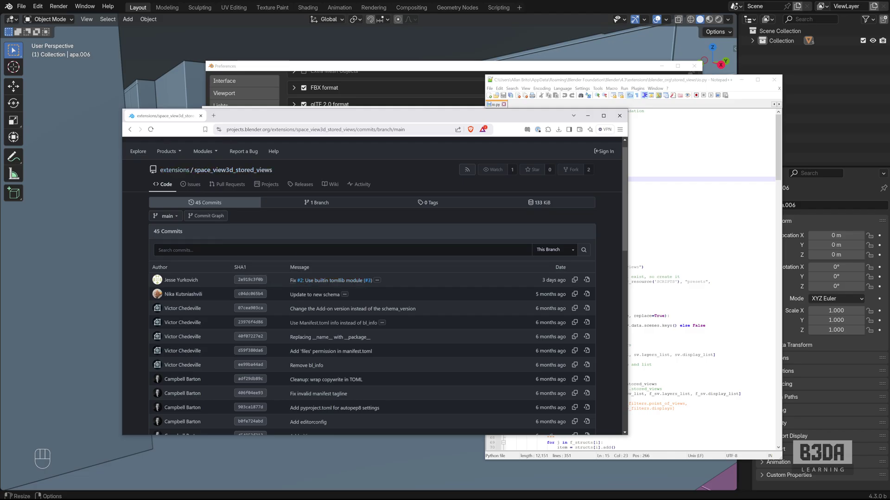
# Review the 'Fix #2: Use builtin tomllib module' commit diff, then move the browser aside
pyautogui.click(330, 284)
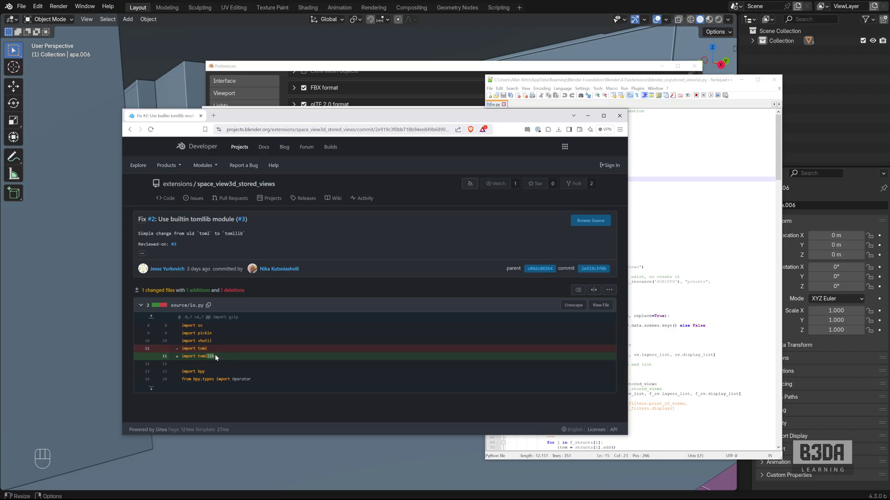
pyautogui.moveTo(412, 116); pyautogui.dragTo(412, 0)
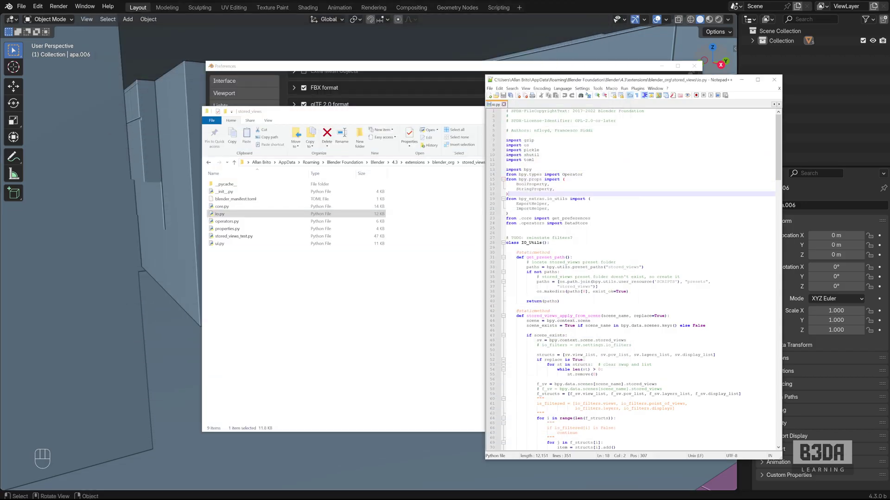
# Replace every 'toml' with 'tomllib' in io.py using Replace All
pyautogui.click(499, 88)
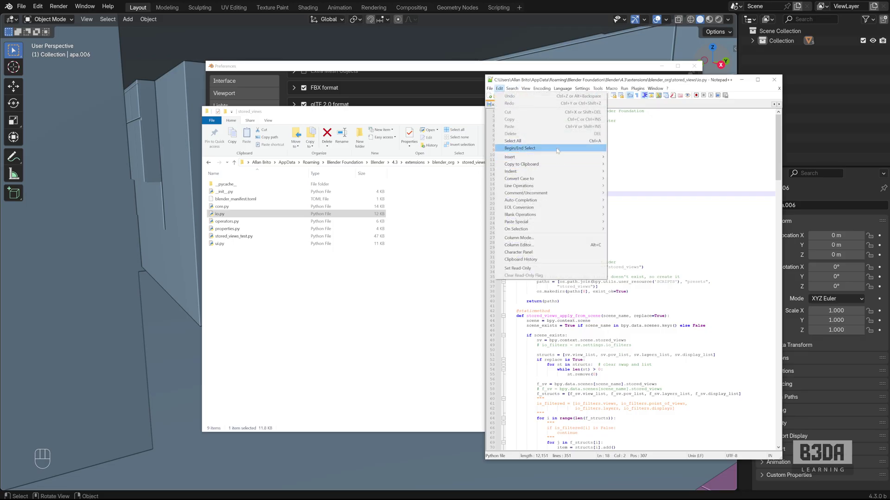
pyautogui.click(660, 156)
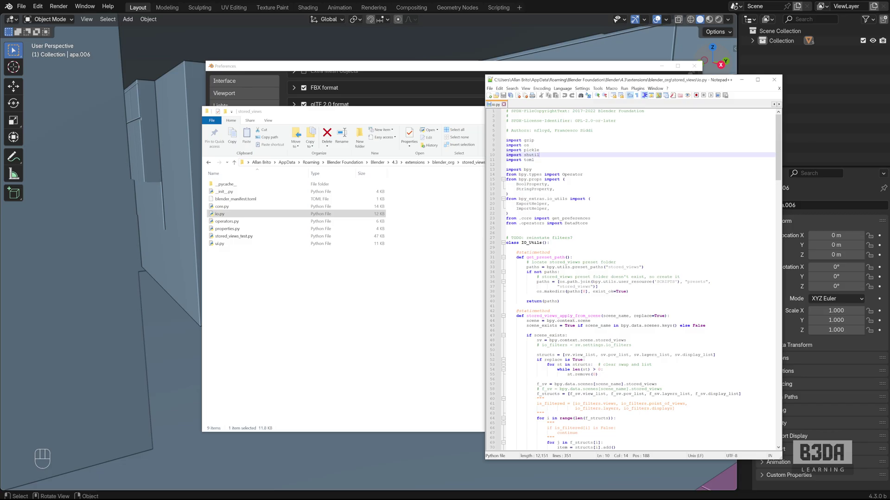
pyautogui.hotkey('ctrl', 'f')
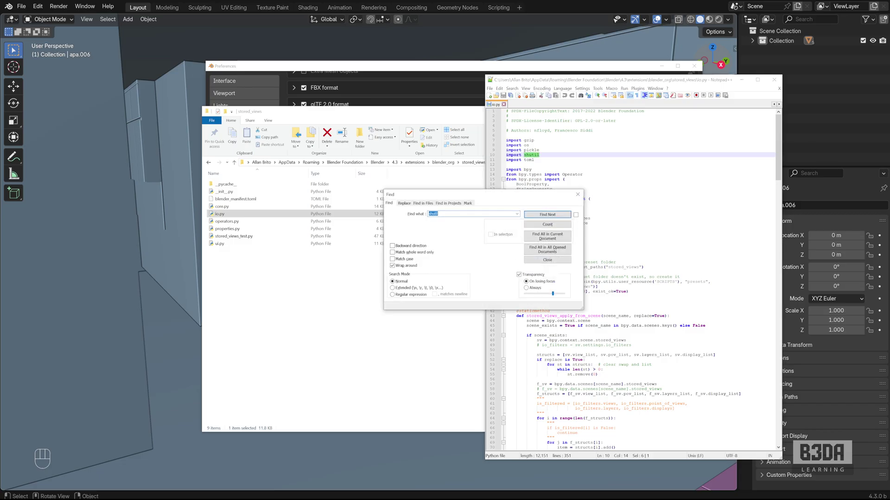
pyautogui.click(404, 203)
pyautogui.moveTo(470, 196); pyautogui.dragTo(651, 205)
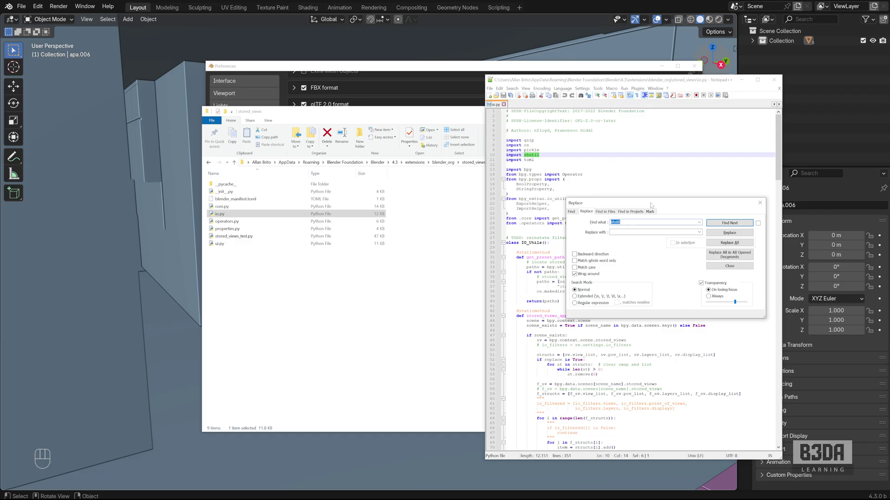
pyautogui.write('tomllib')
pyautogui.click(731, 244)
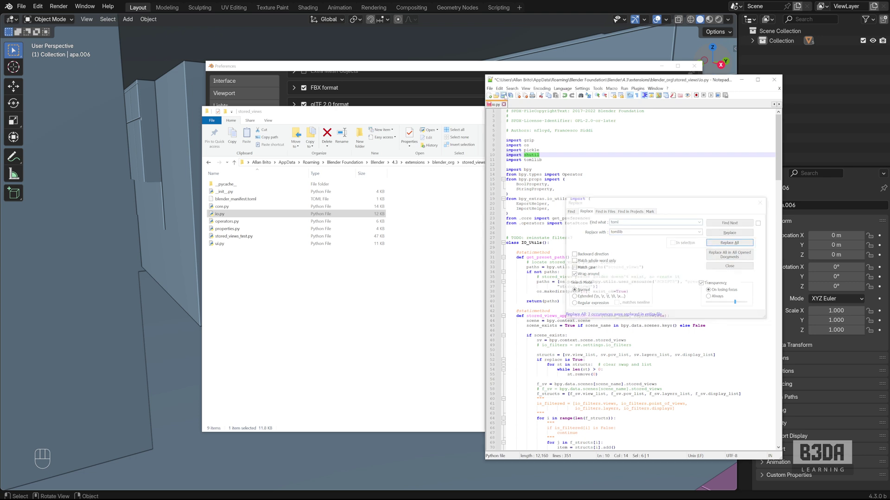
# Save io.py, close the Replace dialog and minimise Notepad++
pyautogui.hotkey('ctrl', 's')
pyautogui.click(759, 203)
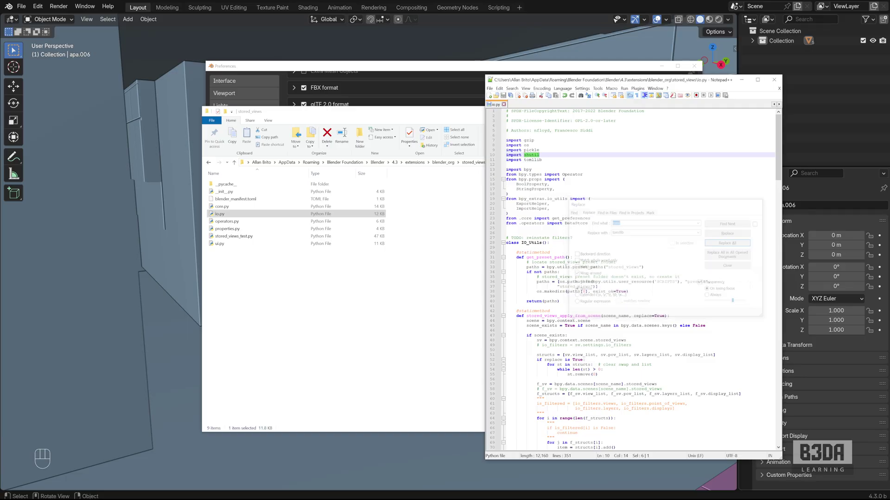
pyautogui.click(741, 80)
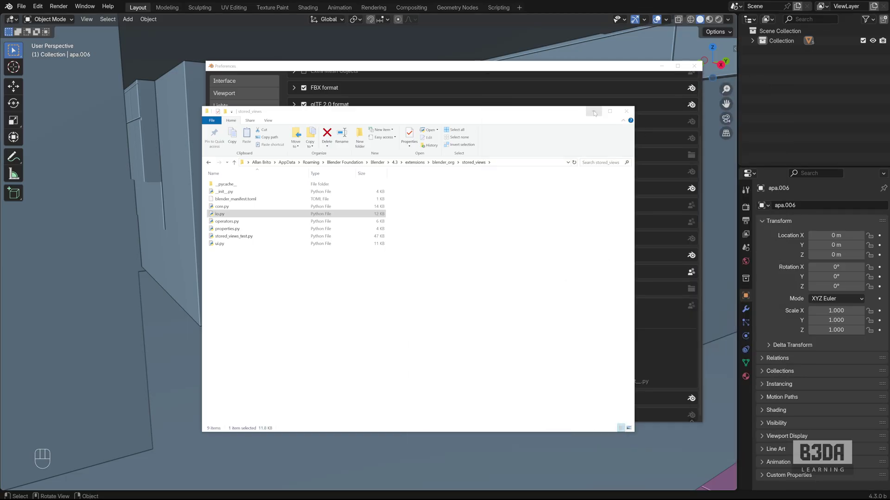
# Enable the Stored Views add-on, now without error, and close Preferences
pyautogui.click(594, 112)
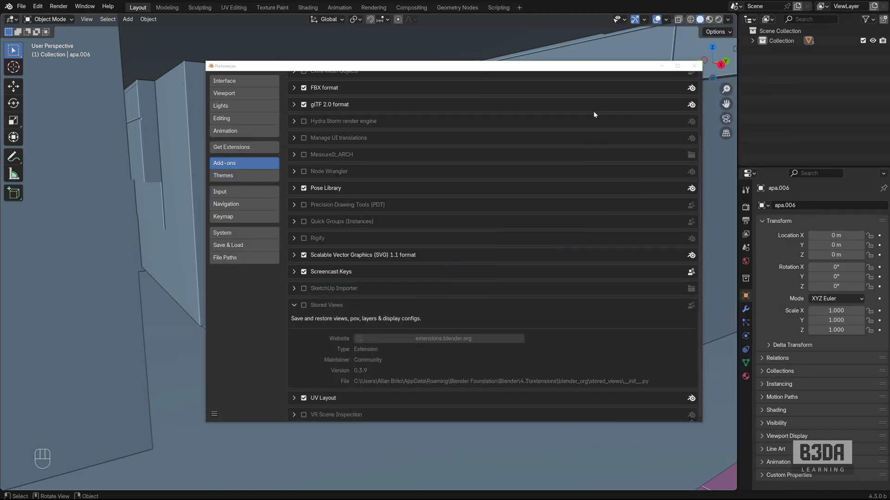
pyautogui.click(303, 306)
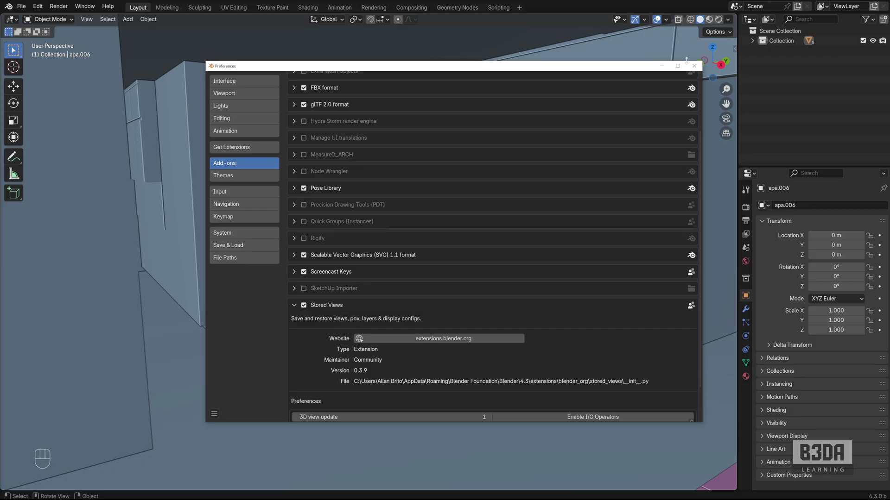
pyautogui.click(694, 66)
# In the sidebar's View tab, initialize Stored Views and save the current view as 'VIEW'
pyautogui.press('n')
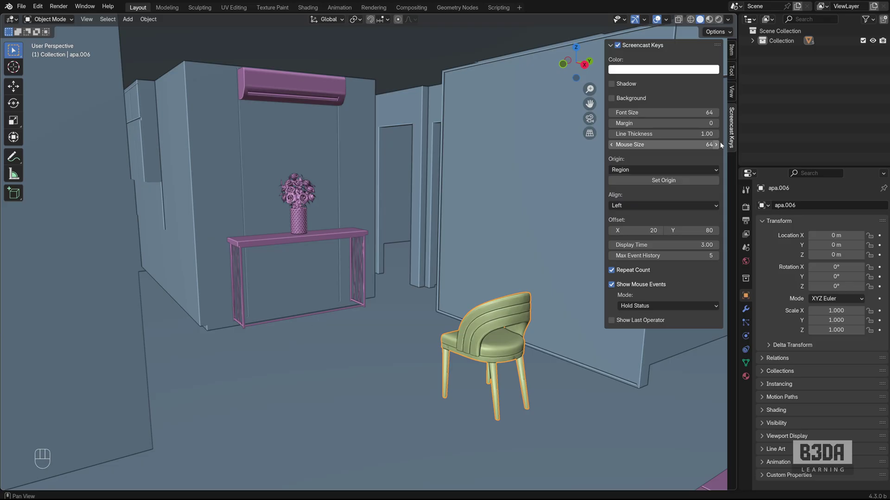
pyautogui.click(731, 92)
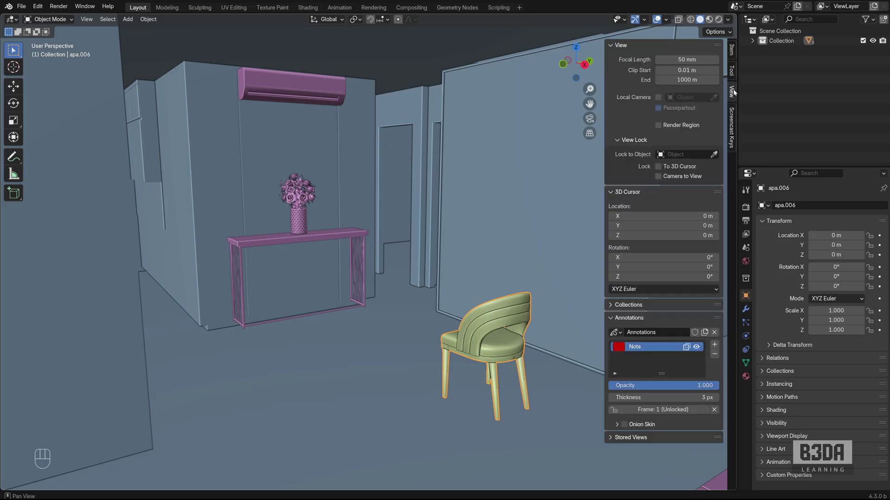
pyautogui.click(610, 437)
pyautogui.click(613, 316)
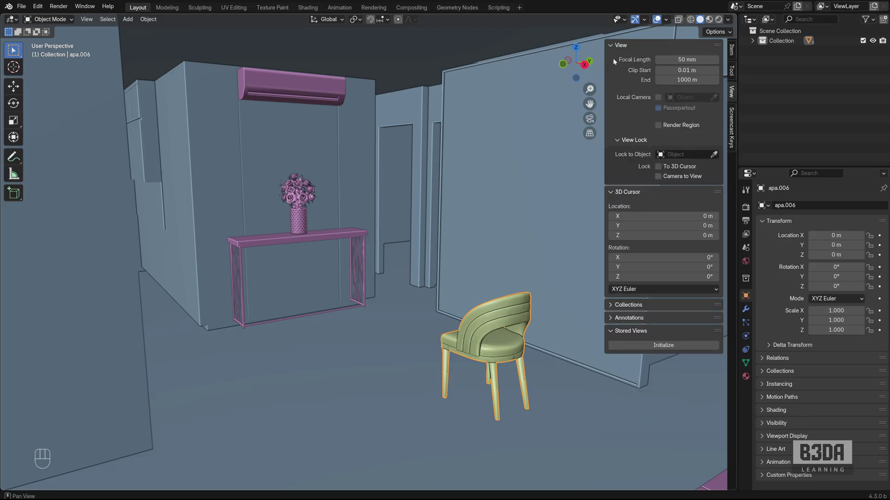
pyautogui.click(612, 45)
pyautogui.click(653, 211)
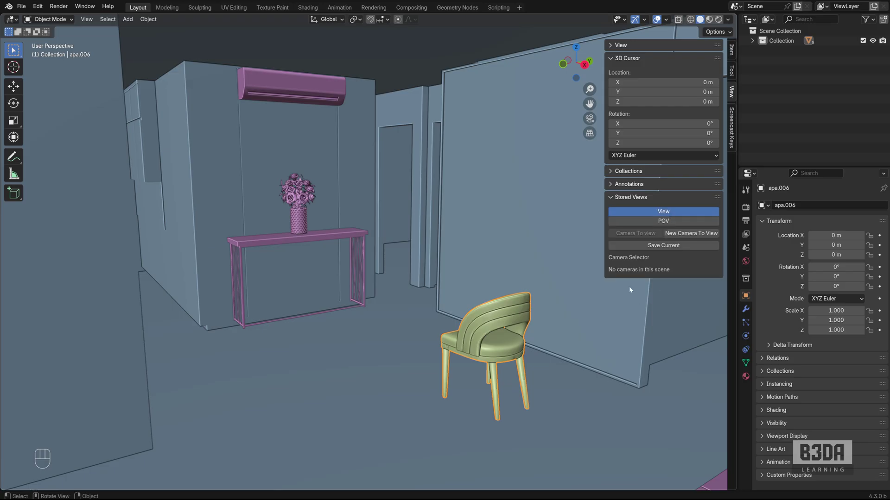
pyautogui.click(660, 245)
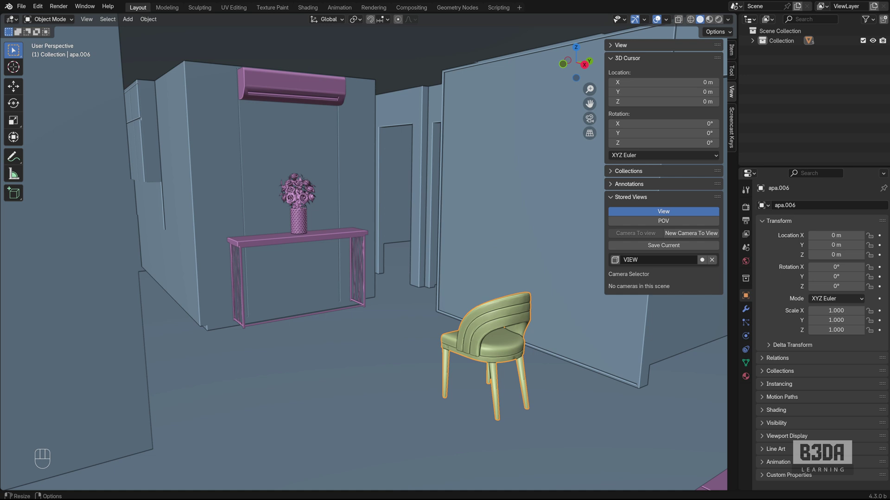
# Bring the tomllib fix commit page back in front and position it beside Blender's sidebar
pyautogui.hotkey('alt', 'Tab')
pyautogui.moveTo(430, 44); pyautogui.dragTo(372, 120)
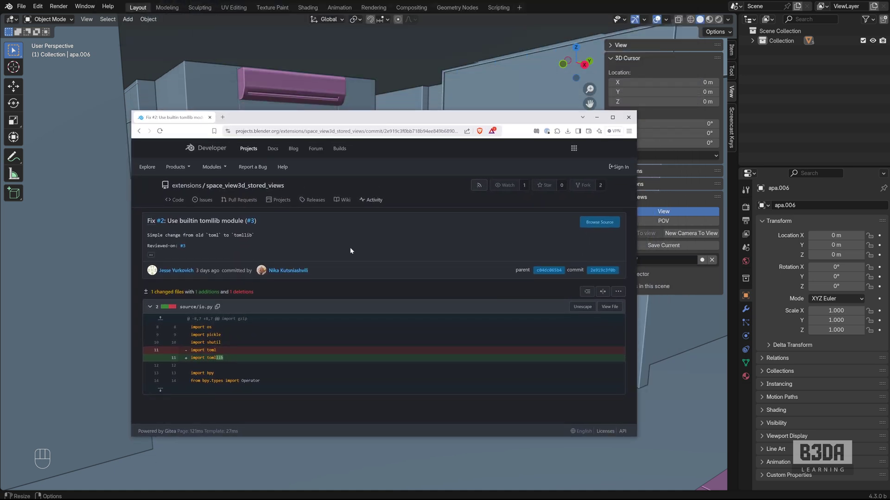